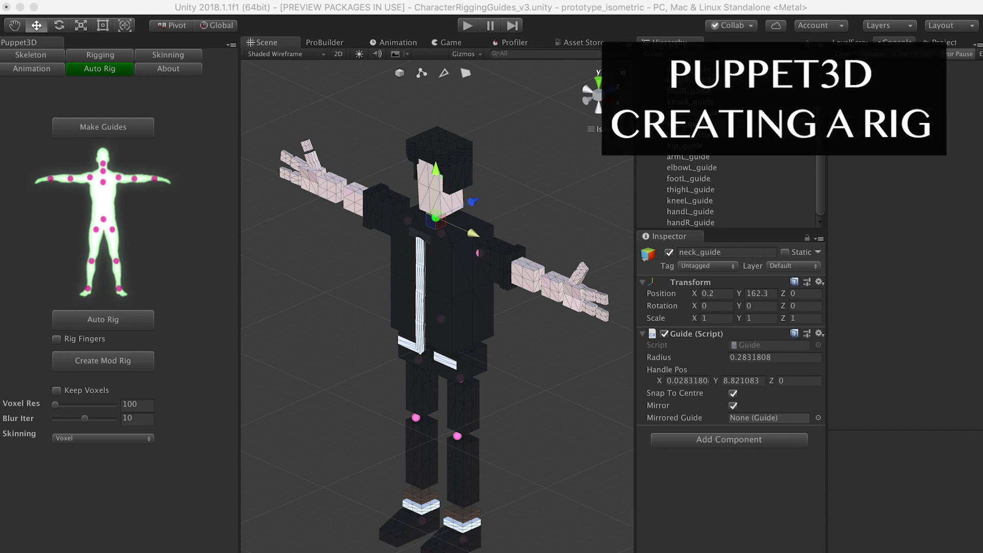
# - Collapse the Character _GUIDES group in the hierarchy and select the Character mesh
pyautogui.keyDown('alt'); pyautogui.moveTo(426, 361); pyautogui.dragTo(566, 330); pyautogui.keyUp('alt')
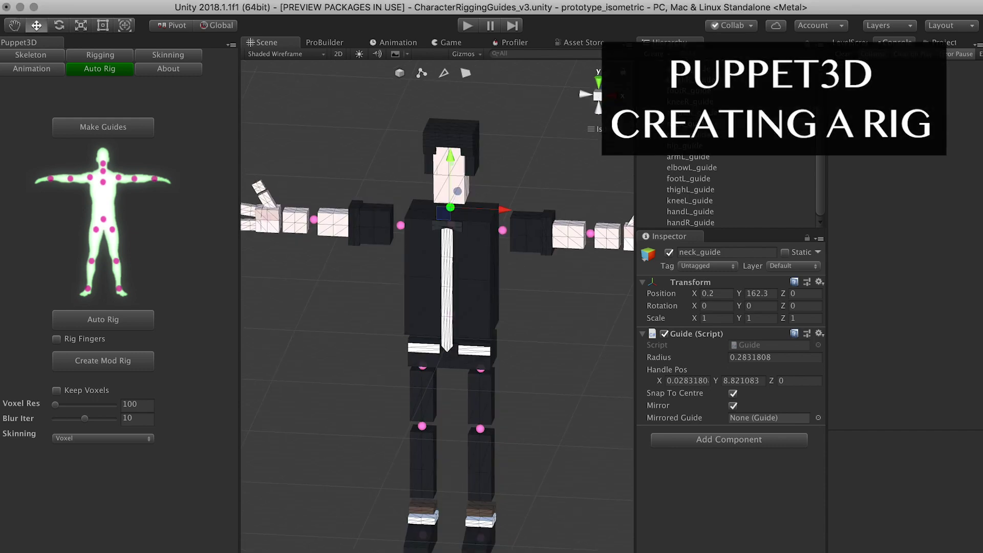
pyautogui.click(503, 231)
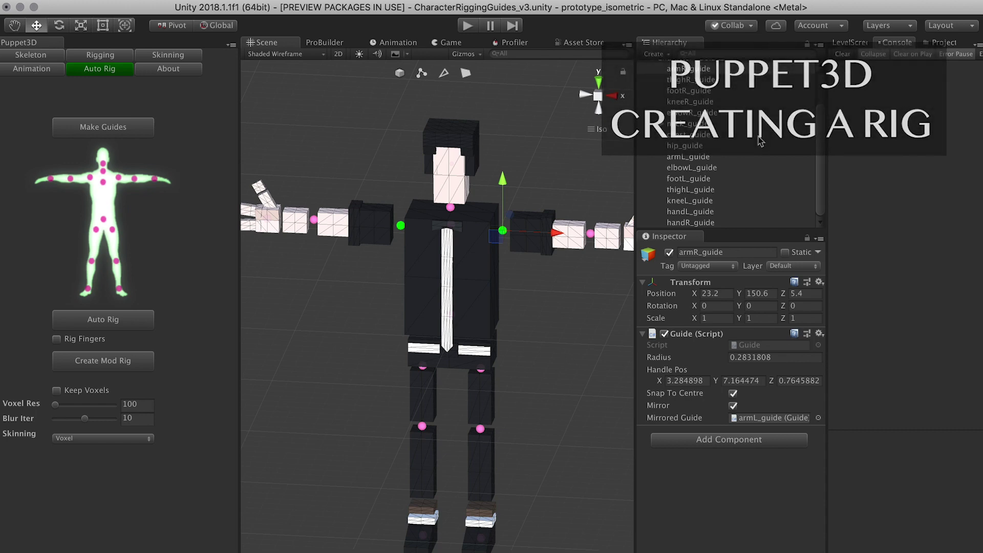
pyautogui.scroll(3, 670, 115)
pyautogui.click(669, 109)
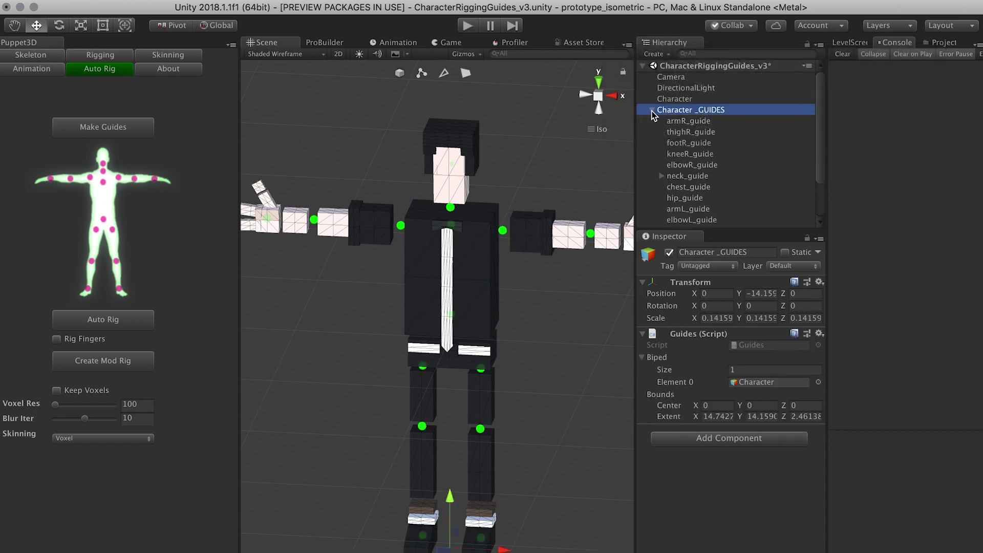
pyautogui.click(653, 110)
pyautogui.click(668, 99)
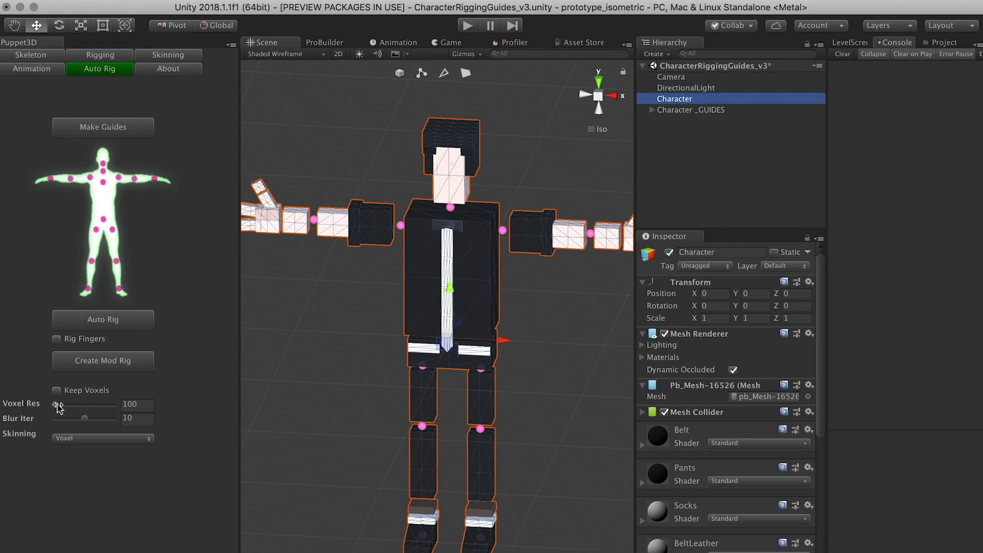
# - Set the auto-rig Voxel Res to 10.7 and Blur Iter to 5, keeping Voxel as the skinning method
pyautogui.moveTo(61, 405); pyautogui.dragTo(54, 404)
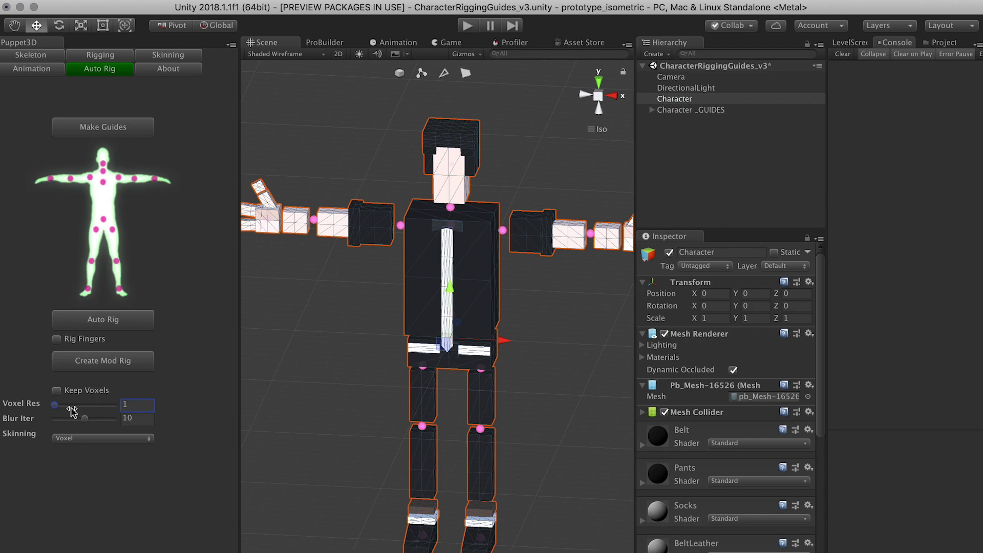
pyautogui.moveTo(55, 407); pyautogui.dragTo(52, 405)
pyautogui.moveTo(123, 406); pyautogui.dragTo(23, 404)
pyautogui.moveTo(84, 418); pyautogui.dragTo(75, 419)
pyautogui.click(62, 440)
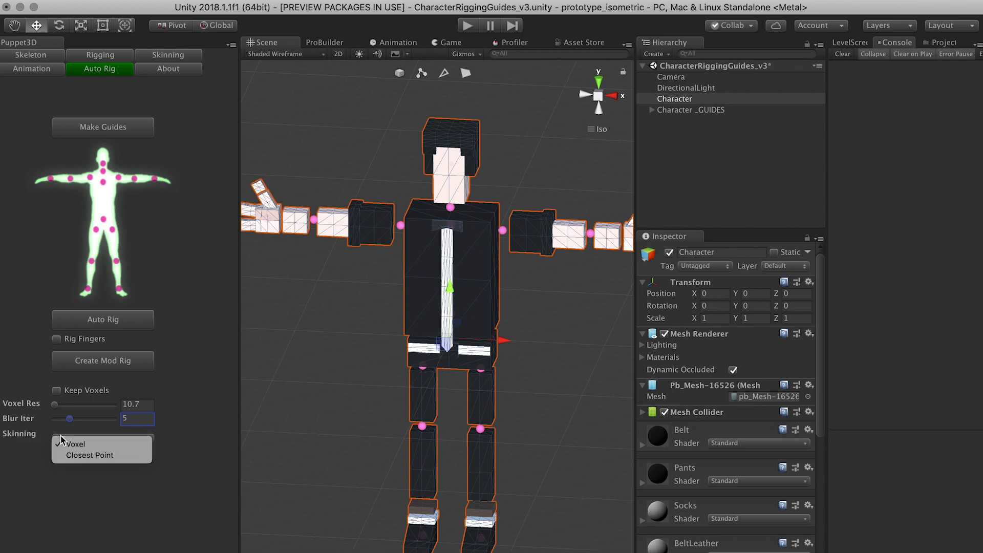
pyautogui.click(88, 471)
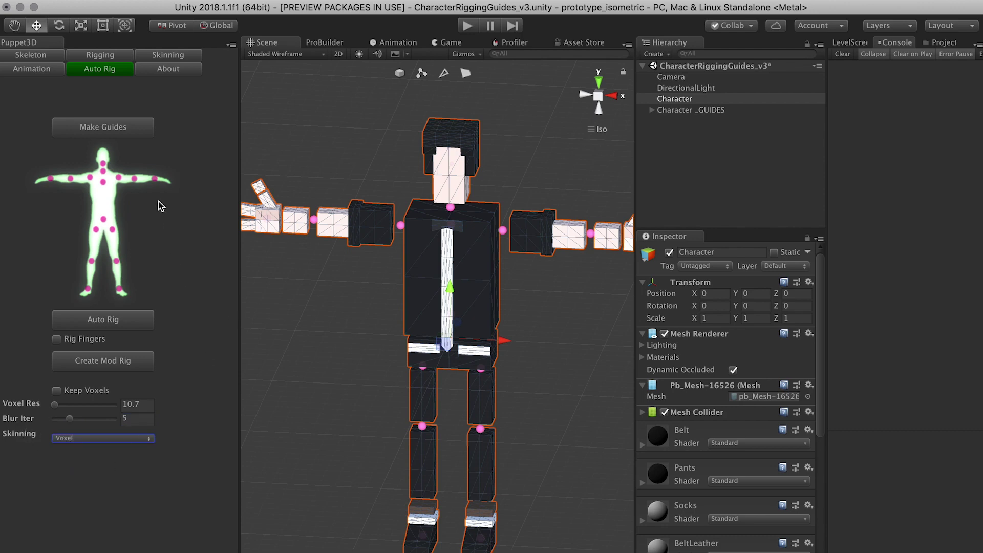
# - Auto-rig the selected character and collapse the generated Global_CTRL hierarchy
pyautogui.click(102, 320)
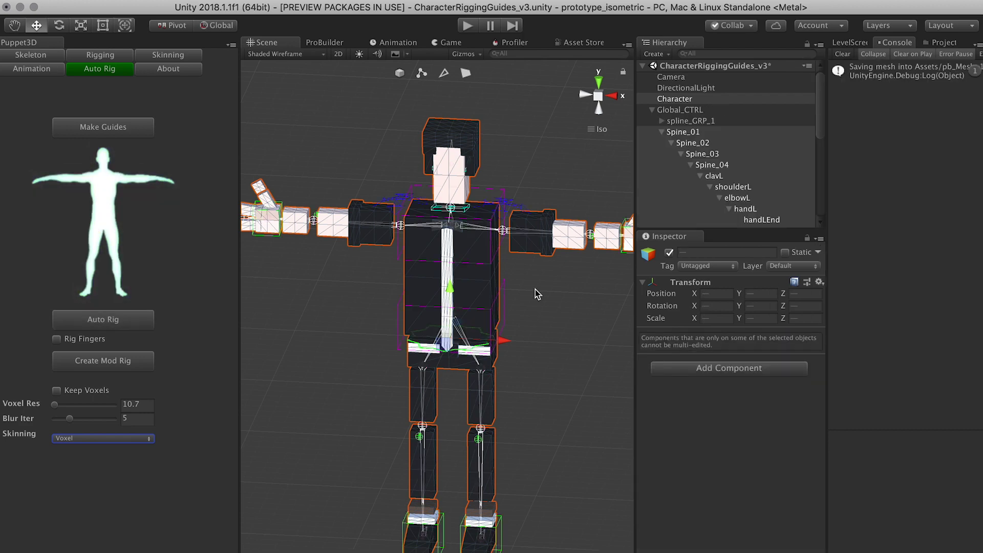
pyautogui.click(654, 111)
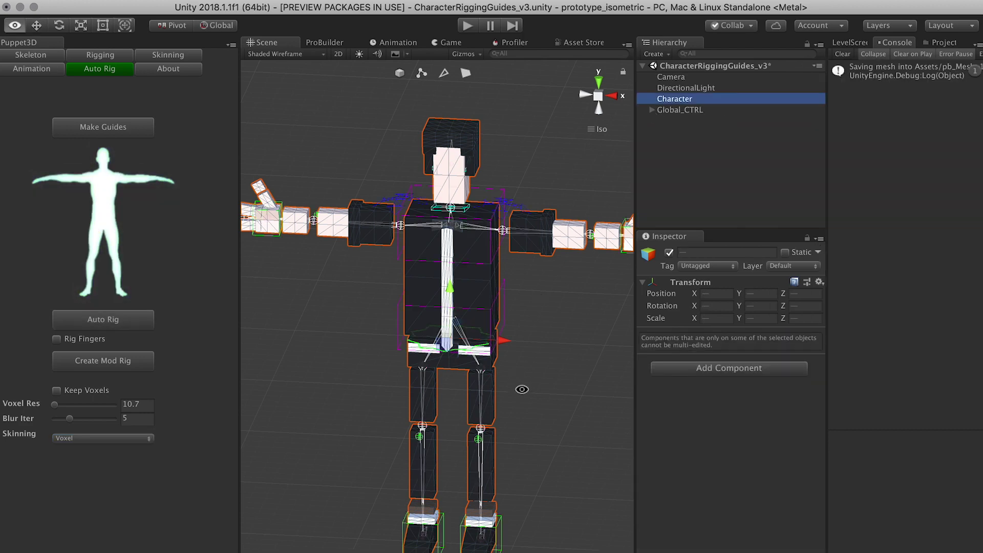
pyautogui.keyDown('alt'); pyautogui.moveTo(523, 388); pyautogui.dragTo(364, 304); pyautogui.keyUp('alt')
pyautogui.keyDown('alt'); pyautogui.moveTo(527, 284); pyautogui.dragTo(458, 285); pyautogui.keyUp('alt')
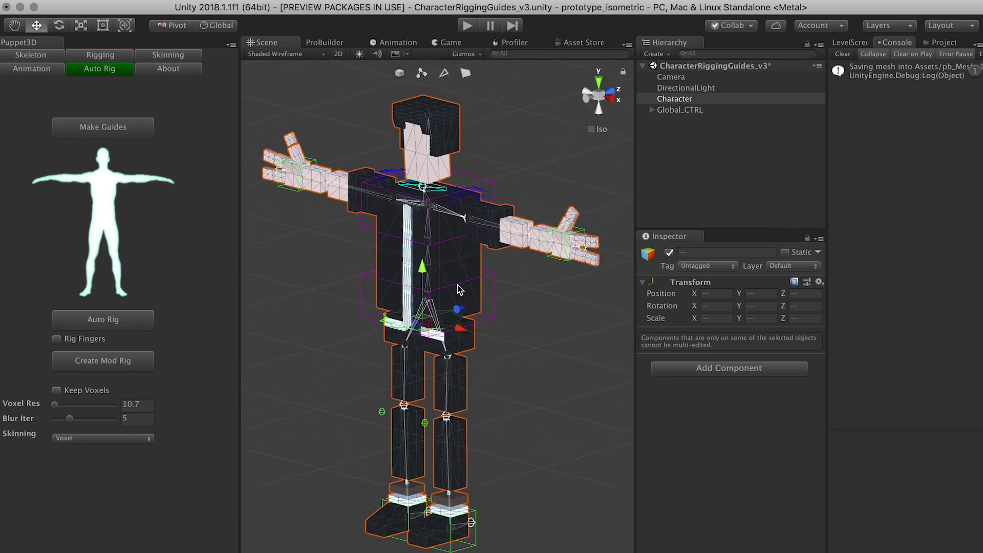
# - Expand Global_CTRL and collapse its Spine_01 bone chain to list only the main control groups
pyautogui.click(666, 111)
pyautogui.click(652, 110)
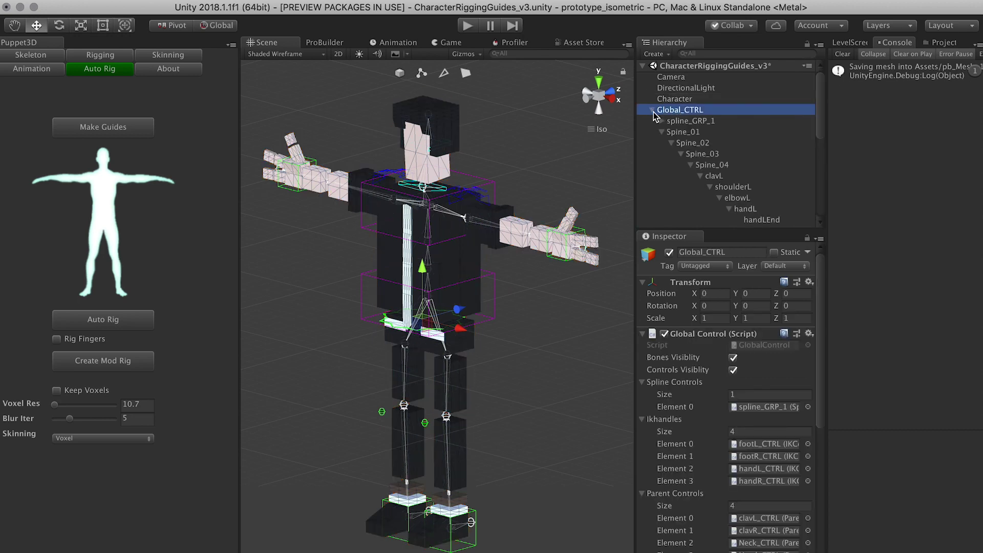
pyautogui.click(662, 132)
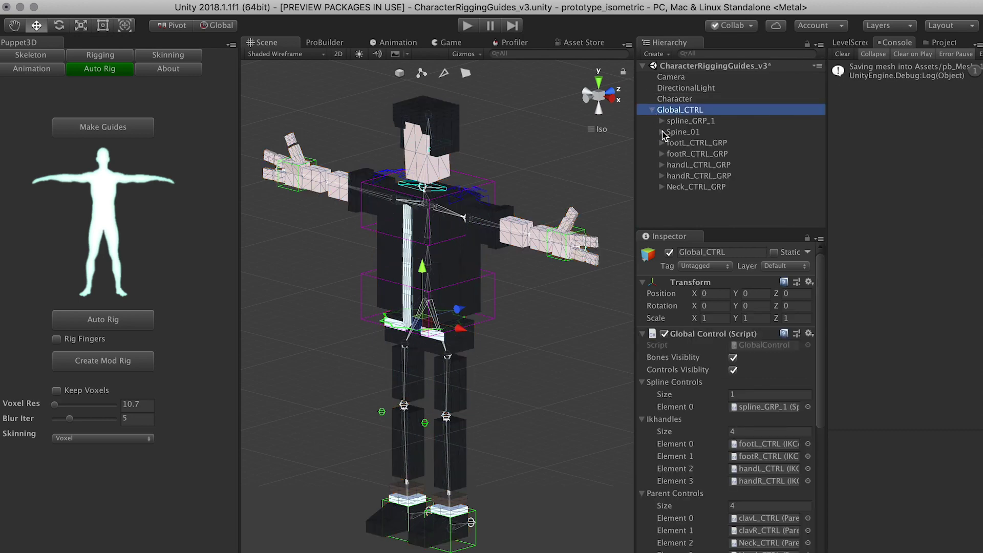
# - Test the leg bending by lowering spline_GRP_1 to Y -0.22 and inspecting the knees from several angles
pyautogui.click(691, 121)
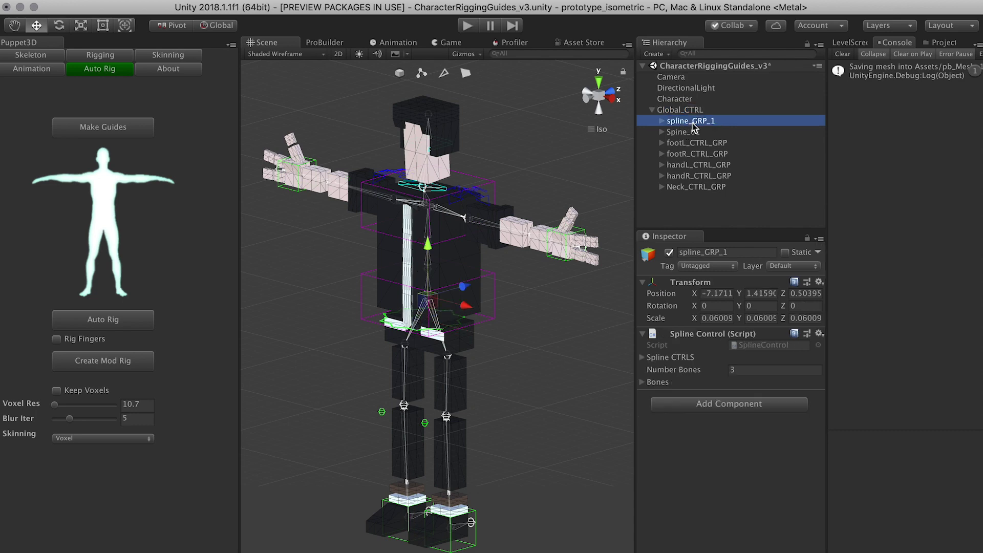
pyautogui.moveTo(430, 252); pyautogui.dragTo(429, 280)
pyautogui.press('q')
pyautogui.moveTo(434, 342); pyautogui.dragTo(433, 283, button='middle')
pyautogui.keyDown('alt'); pyautogui.moveTo(433, 283); pyautogui.dragTo(307, 276); pyautogui.keyUp('alt')
pyautogui.scroll(5, 478, 441)
pyautogui.moveTo(471, 441); pyautogui.dragTo(464, 381, button='middle')
pyautogui.keyDown('alt'); pyautogui.moveTo(464, 382); pyautogui.dragTo(299, 393); pyautogui.keyUp('alt')
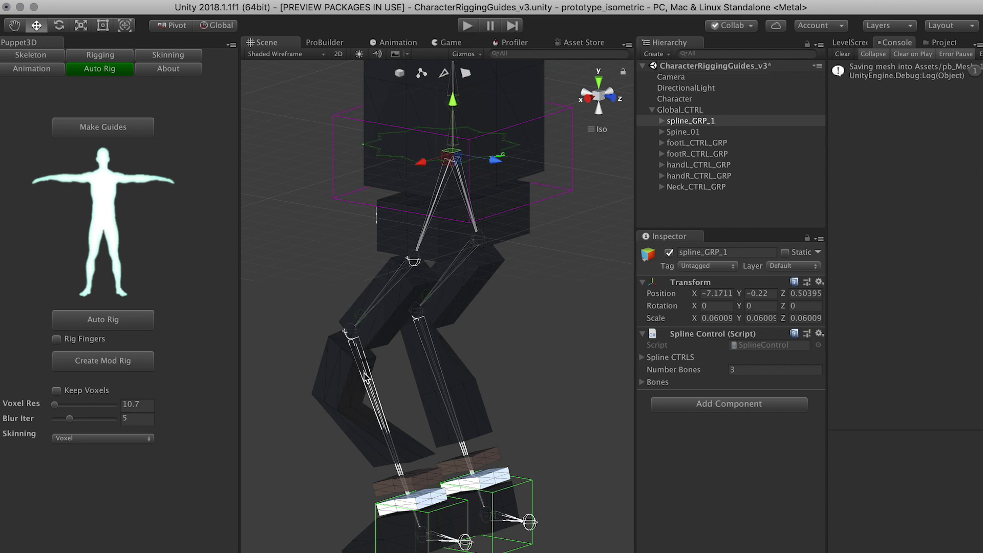
# - Inspect the bent legs again with another trial spine move, and undo the spline_GRP_1 movement
pyautogui.keyDown('alt'); pyautogui.moveTo(344, 410); pyautogui.dragTo(555, 350); pyautogui.keyUp('alt')
pyautogui.moveTo(556, 349); pyautogui.dragTo(548, 287, button='middle')
pyautogui.keyDown('alt'); pyautogui.moveTo(508, 423); pyautogui.dragTo(498, 408); pyautogui.keyUp('alt')
pyautogui.moveTo(475, 217); pyautogui.dragTo(457, 281)
pyautogui.press('super+z')
pyautogui.scroll(-3, 481, 323)
pyautogui.moveTo(487, 324); pyautogui.dragTo(494, 367, button='middle')
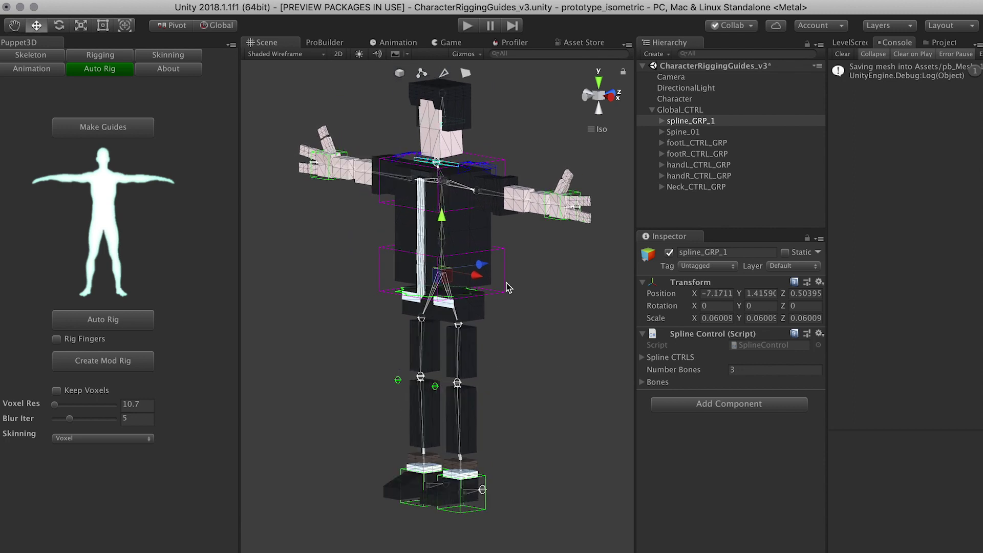
# - Try raising the left foot control group footL_CTRL_GRP to check the knee, and restore its position
pyautogui.click(687, 143)
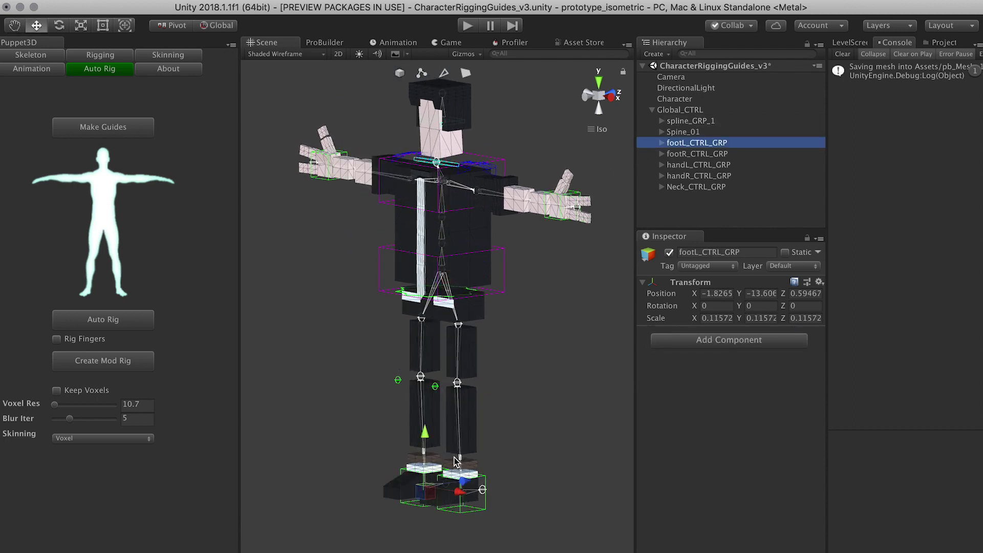
pyautogui.moveTo(425, 436); pyautogui.dragTo(411, 392)
pyautogui.moveTo(460, 439); pyautogui.dragTo(502, 343)
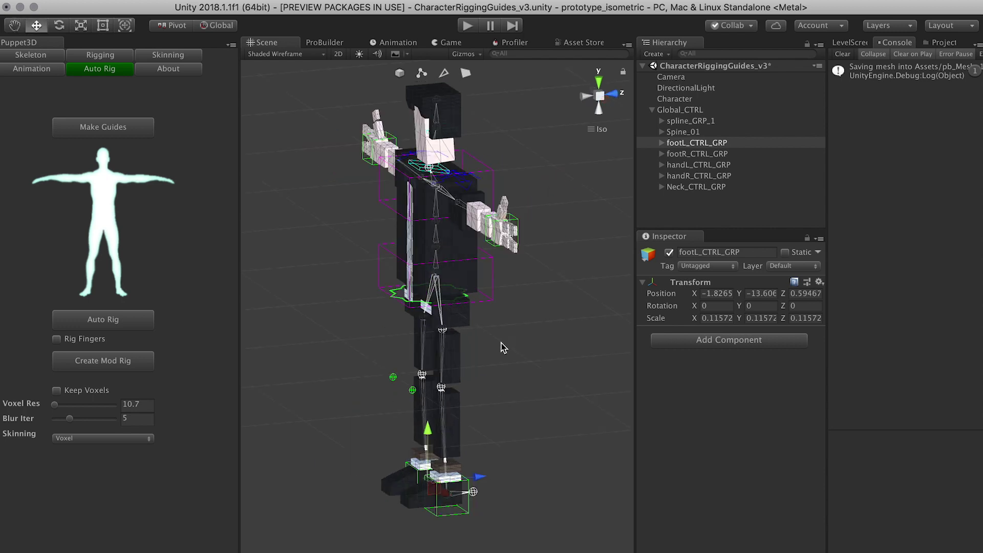
# - Select footL_POLE and footR_POLE together and move them forward in front of the knees to Z -66.3
pyautogui.click(393, 379)
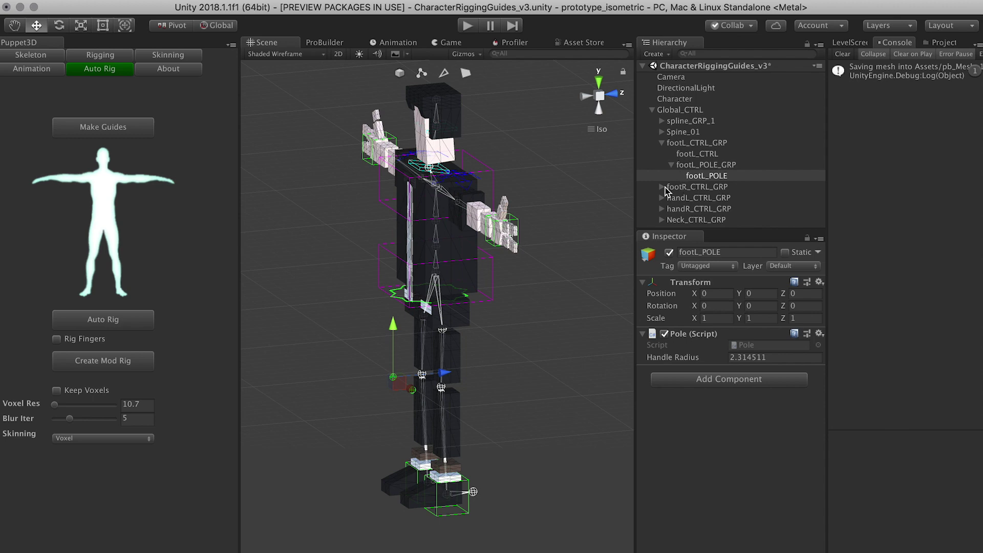
pyautogui.scroll(6, 437, 430)
pyautogui.keyDown('alt'); pyautogui.moveTo(437, 430); pyautogui.dragTo(574, 433); pyautogui.keyUp('alt')
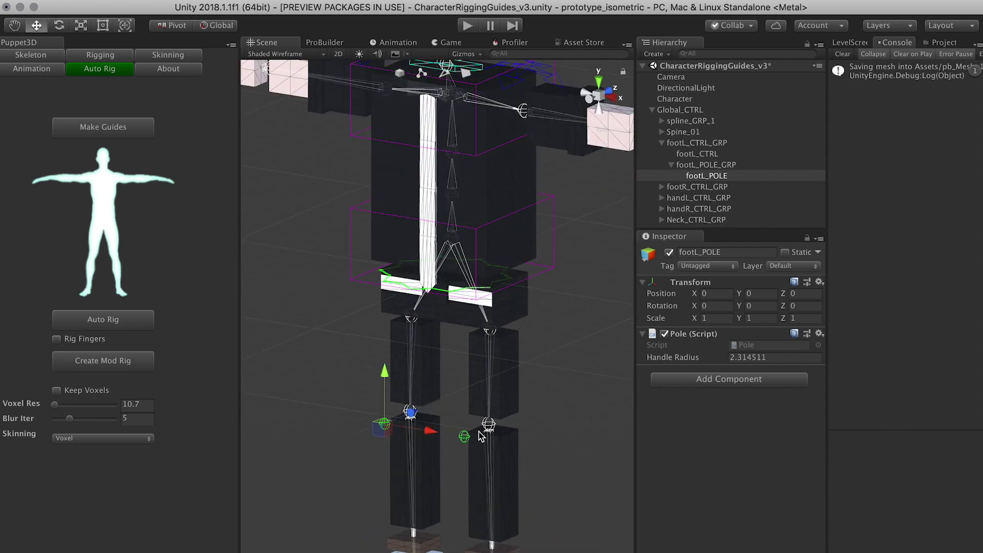
pyautogui.press('shift')
pyautogui.click(465, 436)
pyautogui.scroll(-5, 527, 441)
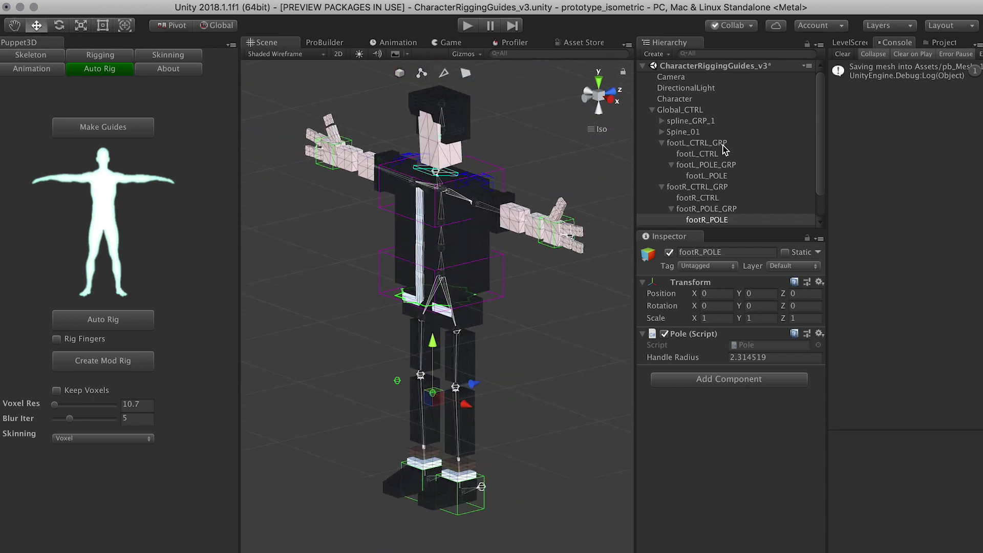
pyautogui.keyDown('super'); pyautogui.click(707, 176); pyautogui.keyUp('super')
pyautogui.moveTo(470, 385); pyautogui.dragTo(342, 434)
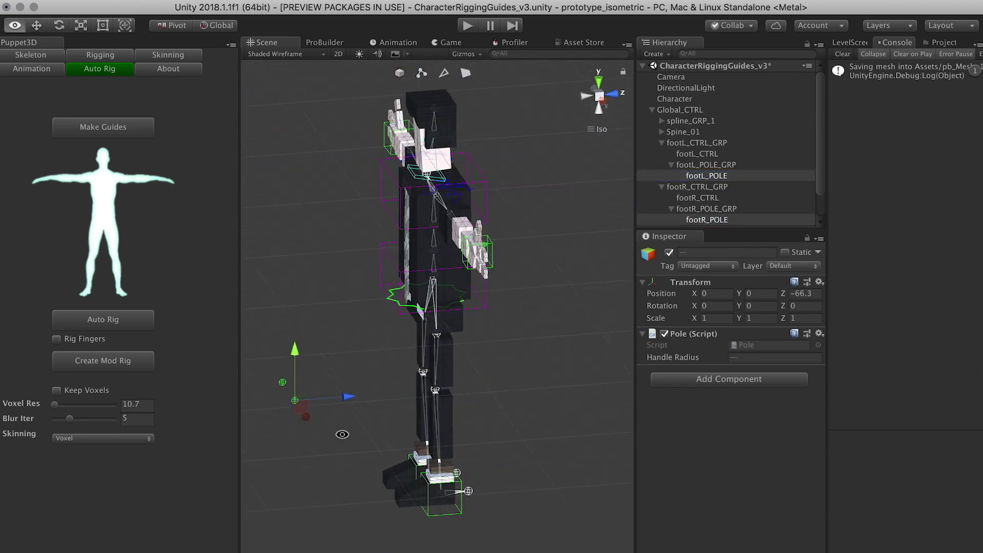
pyautogui.moveTo(342, 434); pyautogui.dragTo(372, 413, button='middle')
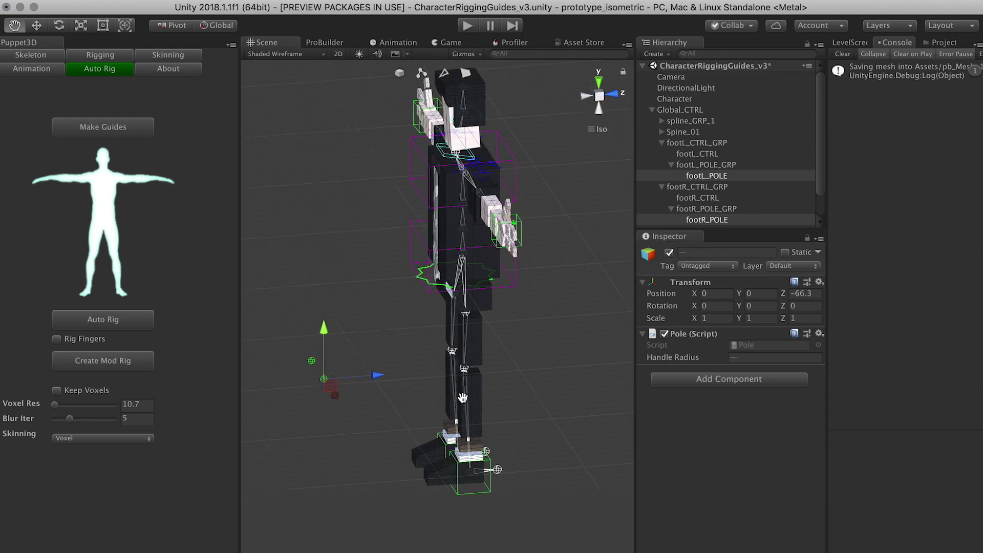
# - Test the knee direction by moving footL_CTRL_GRP upward, and undo the test movements
pyautogui.click(705, 144)
pyautogui.moveTo(470, 450); pyautogui.dragTo(438, 370)
pyautogui.moveTo(339, 314); pyautogui.dragTo(361, 367)
pyautogui.press('super+z')
pyautogui.press('super+z')
pyautogui.press('super+z')
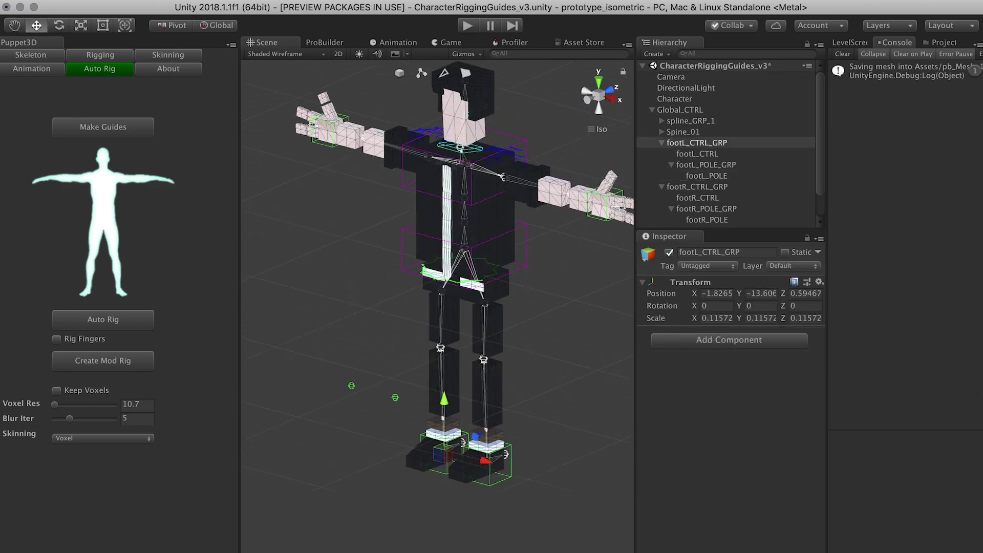
pyautogui.moveTo(557, 275); pyautogui.dragTo(486, 315, button='middle')
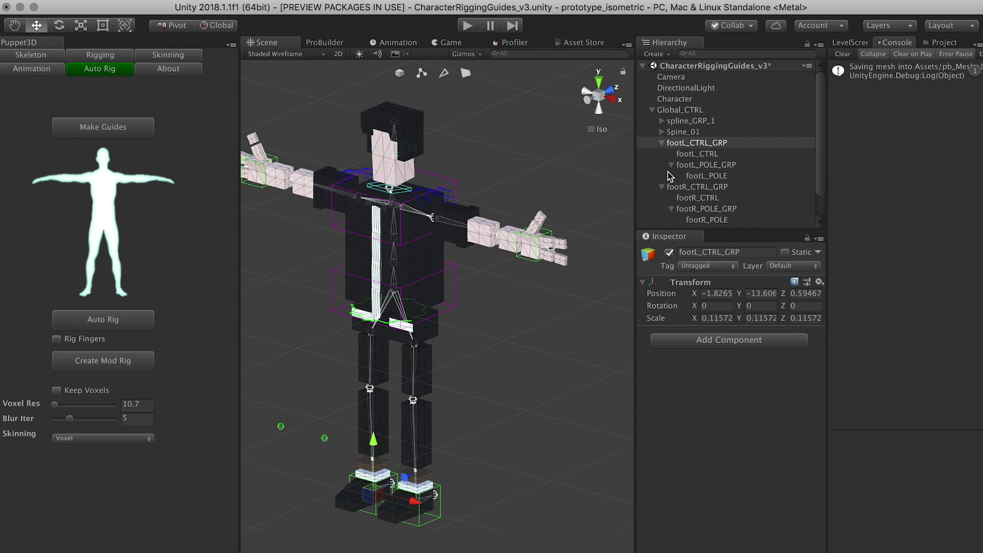
# - Collapse both foot control groups, select handL_CTRL_GRP and frame the left arm in the scene
pyautogui.click(660, 145)
pyautogui.click(661, 154)
pyautogui.click(674, 166)
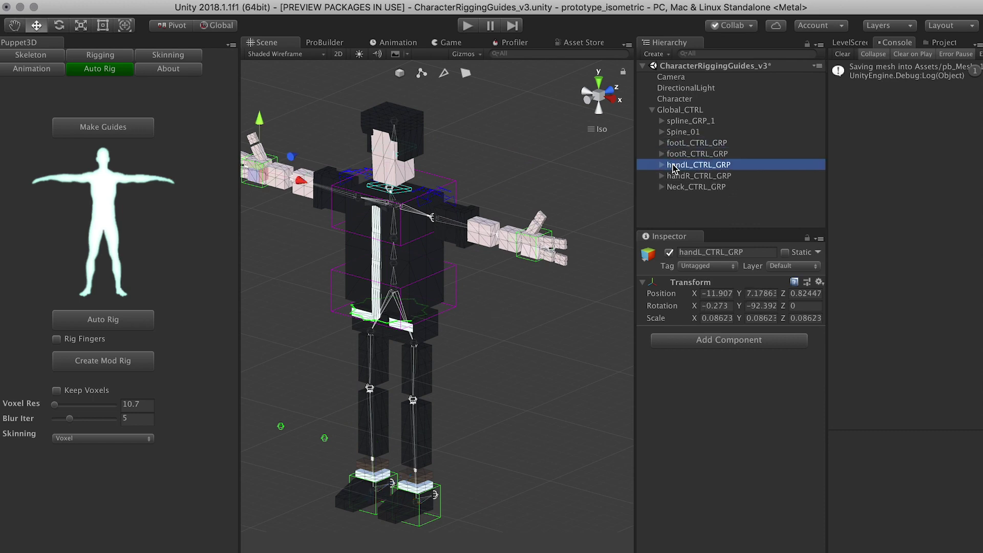
pyautogui.press('f')
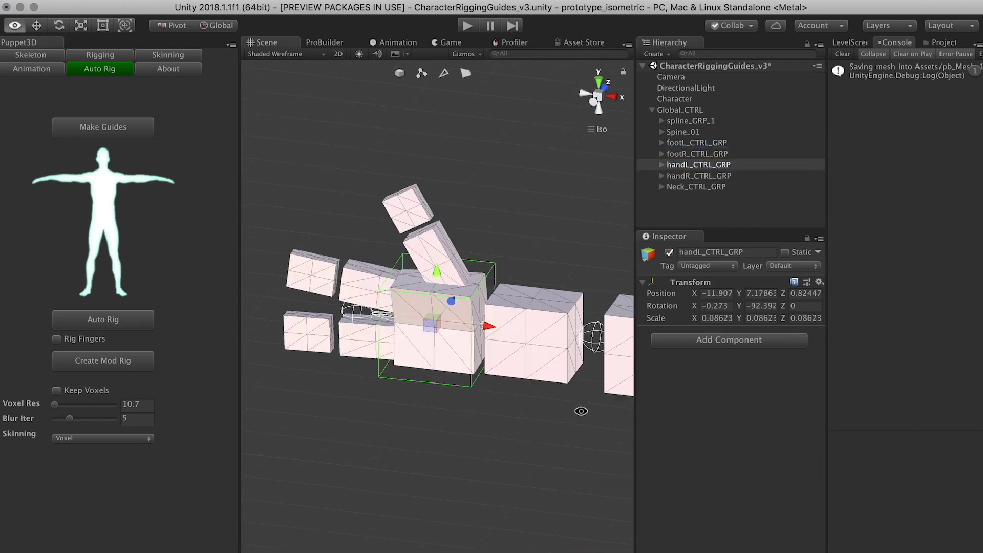
pyautogui.scroll(-4, 342, 306)
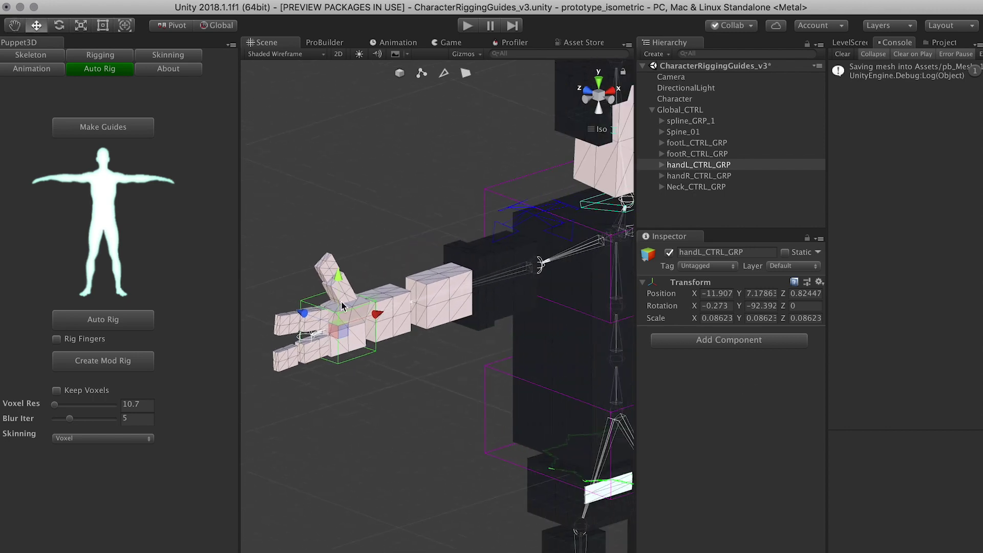
pyautogui.scroll(-2, 463, 465)
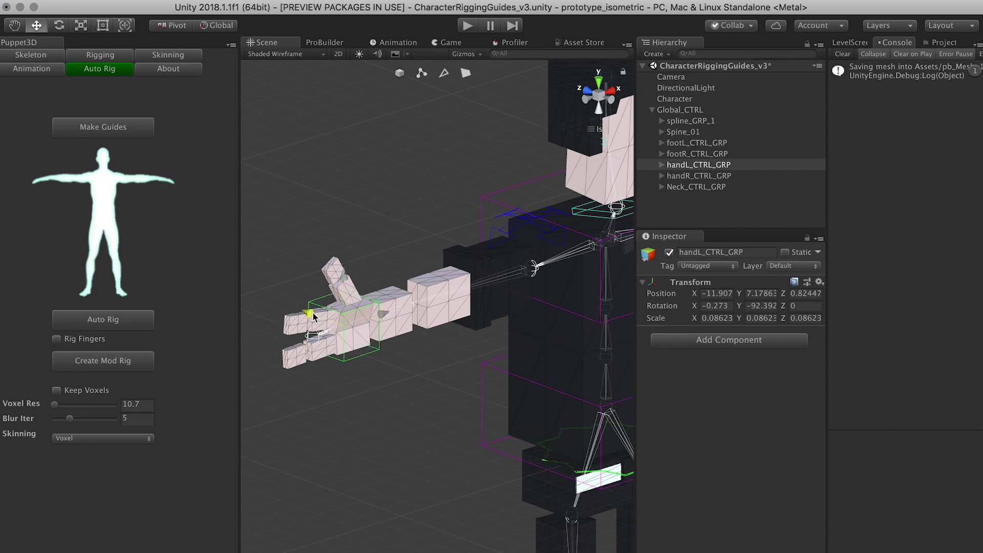
# - Try moving handL_CTRL_GRP forward to Z -1.35 and rotating it about Y, and undo both changes
pyautogui.moveTo(309, 314); pyautogui.dragTo(447, 378)
pyautogui.press('e')
pyautogui.press('super+z')
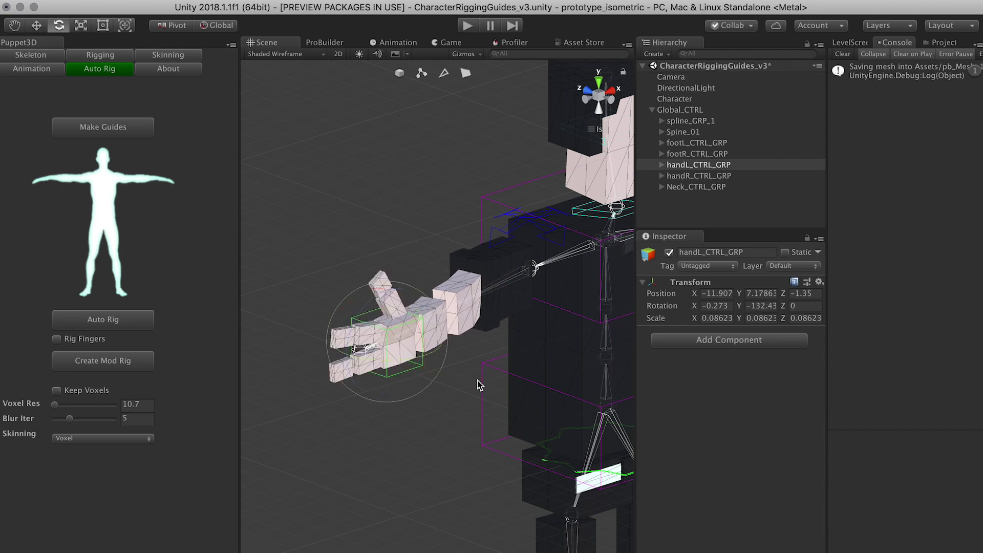
pyautogui.scroll(-3, 370, 370)
pyautogui.moveTo(370, 370); pyautogui.dragTo(318, 378, button='middle')
pyautogui.press('super+z')
pyautogui.press('w')
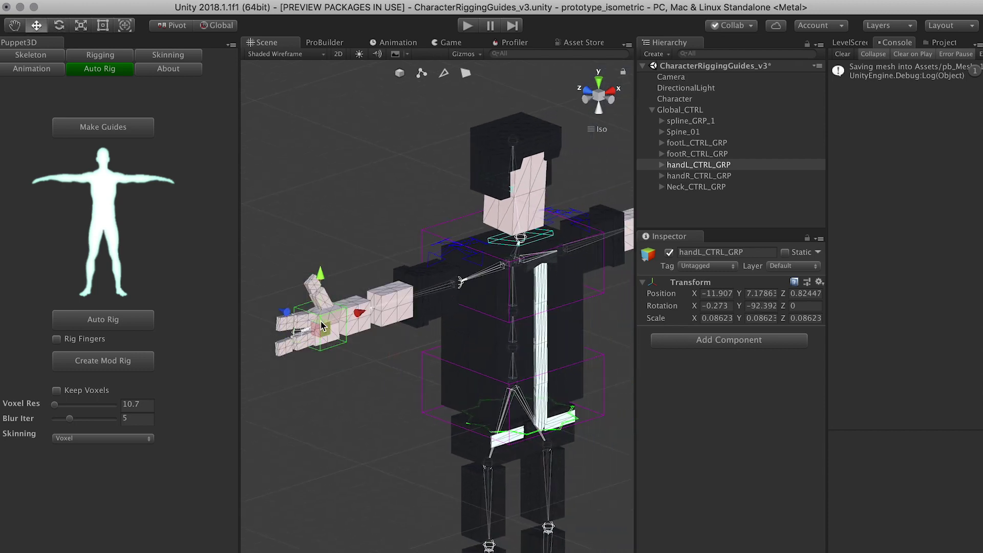
# - Test the elbow bend by moving handL_CTRL_GRP forward to Z -3.66, inspect it from behind, and undo the move
pyautogui.moveTo(286, 316); pyautogui.dragTo(371, 335)
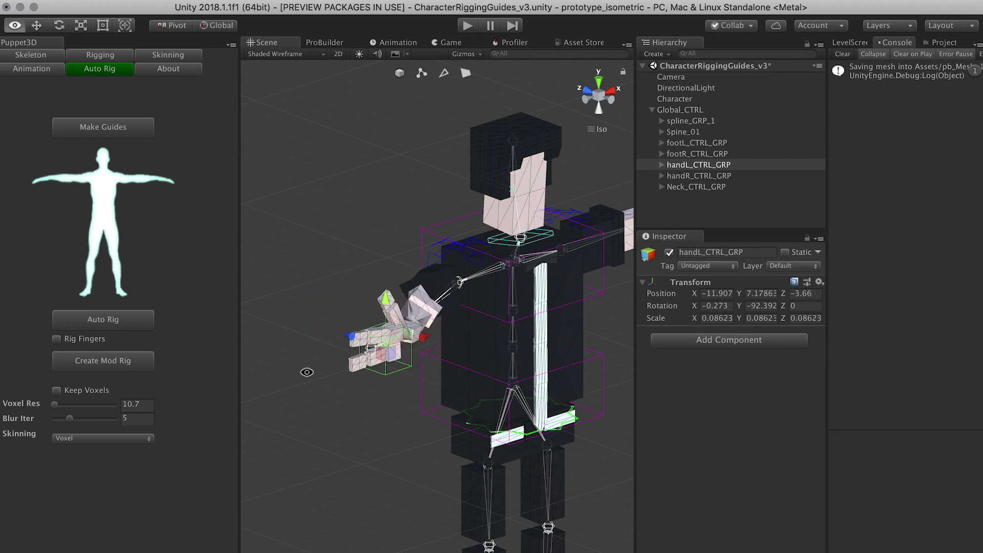
pyautogui.keyDown('alt'); pyautogui.moveTo(307, 373); pyautogui.dragTo(570, 377); pyautogui.keyUp('alt')
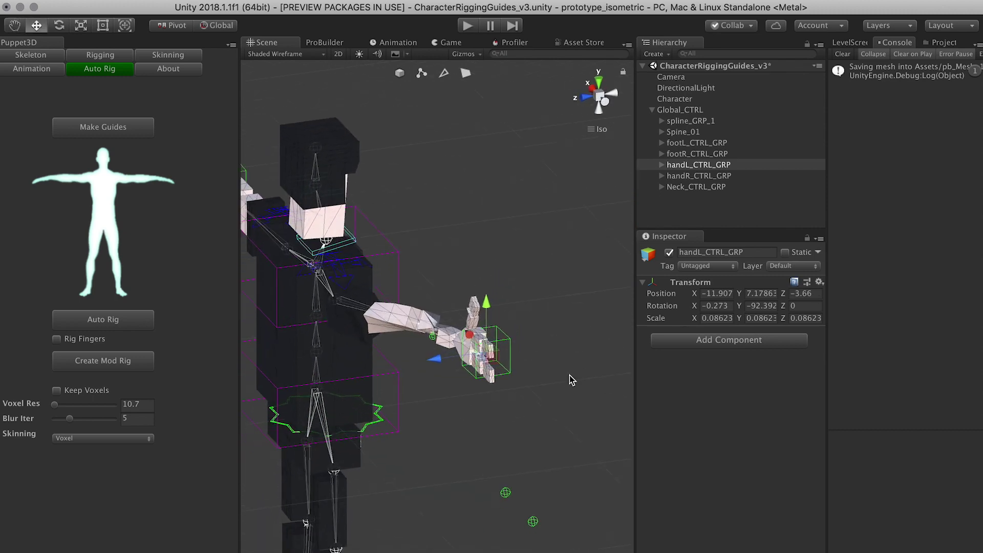
pyautogui.press('super+z')
pyautogui.press('super+z')
pyautogui.moveTo(443, 333); pyautogui.dragTo(543, 323, button='middle')
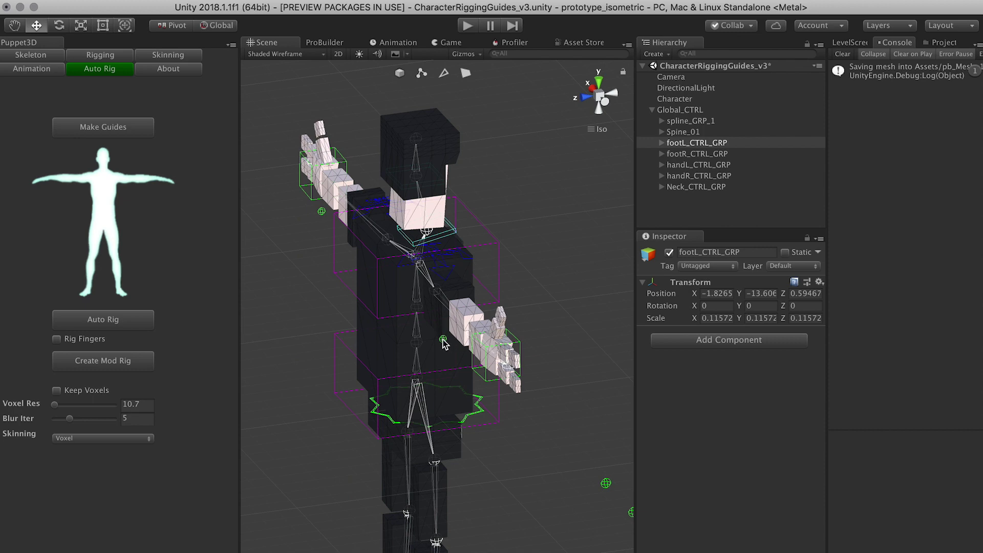
# - Select the left and right hand pole targets together and move them farther behind the character to Z about 43.1
pyautogui.click(443, 341)
pyautogui.keyDown('shift'); pyautogui.click(321, 212); pyautogui.keyUp('shift')
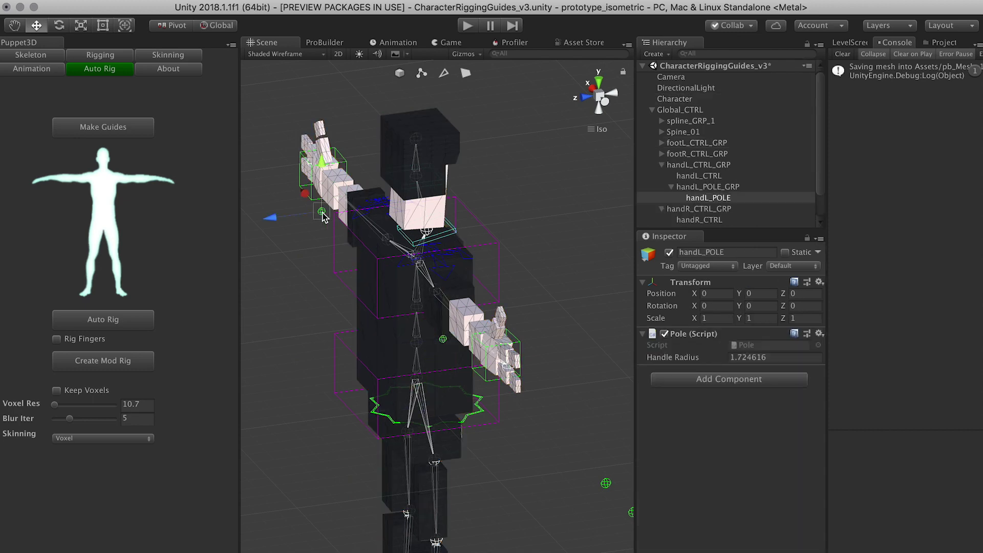
pyautogui.moveTo(269, 221); pyautogui.dragTo(196, 246)
pyautogui.moveTo(402, 241); pyautogui.dragTo(488, 204, button='middle')
pyautogui.keyDown('alt'); pyautogui.moveTo(302, 292); pyautogui.dragTo(461, 306); pyautogui.keyUp('alt')
pyautogui.moveTo(461, 305); pyautogui.dragTo(471, 272, button='middle')
pyautogui.scroll(-5, 455, 320)
pyautogui.moveTo(455, 320); pyautogui.dragTo(474, 320, button='middle')
pyautogui.scroll(-2, 461, 320)
pyautogui.keyDown('alt'); pyautogui.moveTo(379, 328); pyautogui.dragTo(578, 325); pyautogui.keyUp('alt')
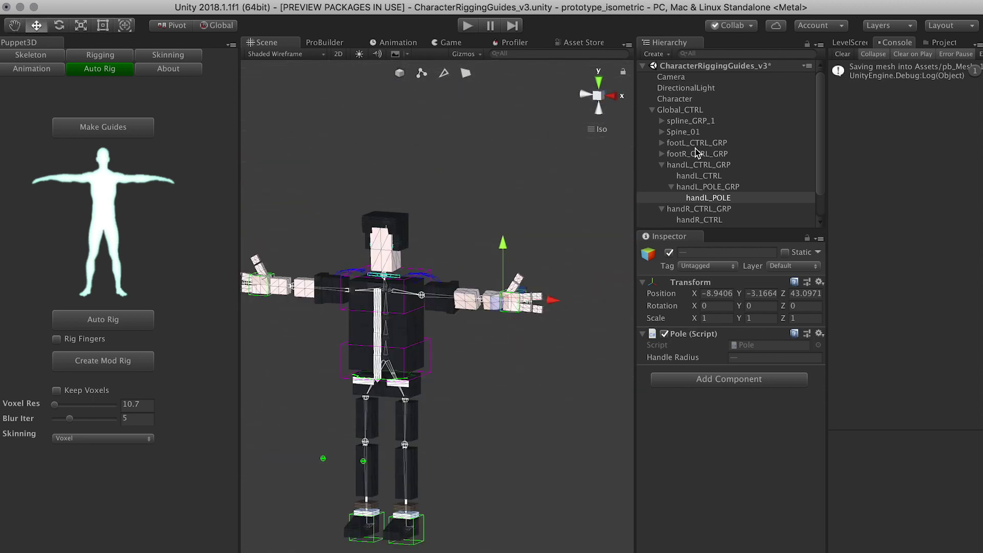
# - Collapse both hand control groups, then select Neck_CTRL_GRP and frame the neck for rotation
pyautogui.click(662, 165)
pyautogui.click(661, 176)
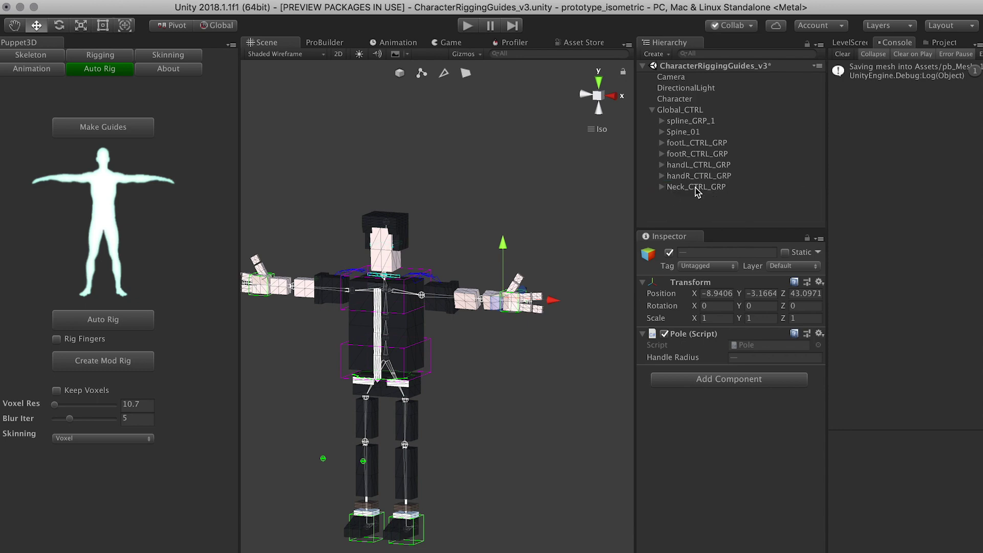
pyautogui.click(696, 187)
pyautogui.press('f')
pyautogui.press('e')
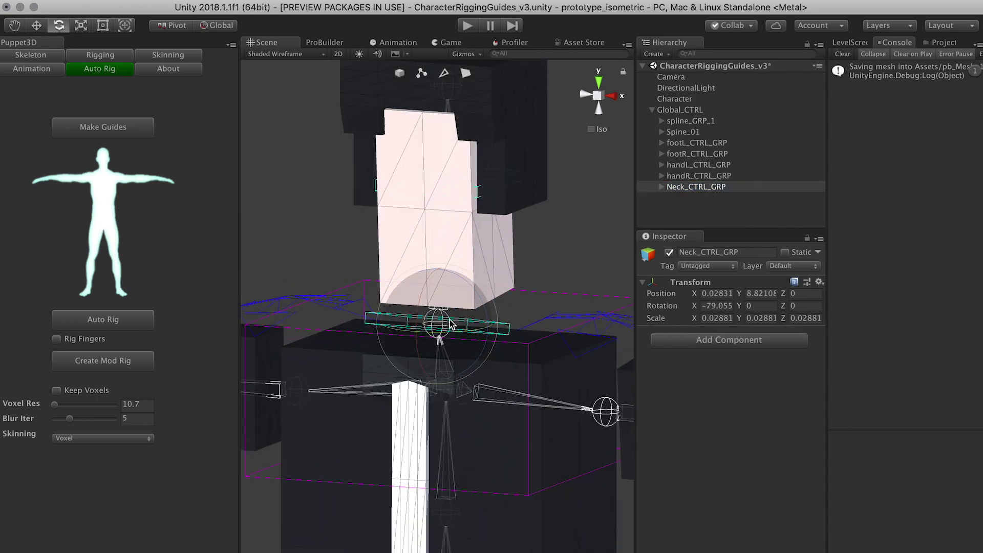
# - Test the neck by rotating Neck_CTRL_GRP freely to tilt and turn the head, and undo the rotation
pyautogui.scroll(-8, 415, 338)
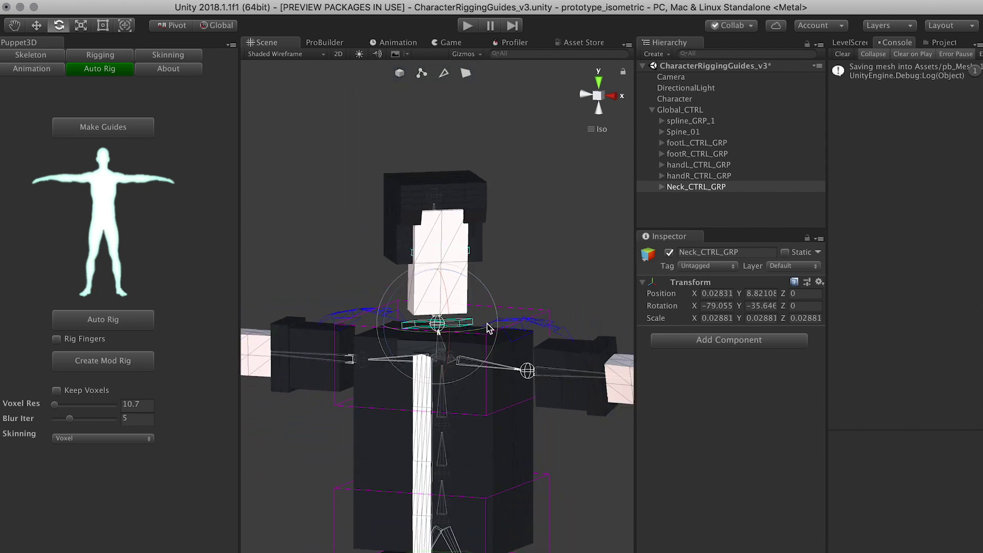
pyautogui.moveTo(452, 320); pyautogui.dragTo(459, 297)
pyautogui.scroll(6, 459, 297)
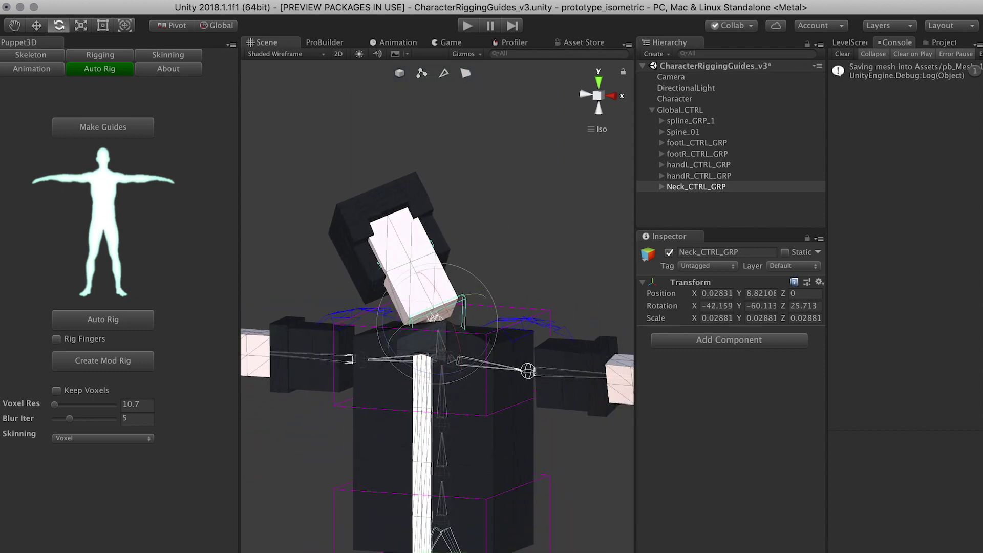
pyautogui.scroll(2, 436, 307)
pyautogui.keyDown('alt'); pyautogui.moveTo(456, 262); pyautogui.dragTo(532, 265); pyautogui.keyUp('alt')
pyautogui.keyDown('alt'); pyautogui.moveTo(586, 284); pyautogui.dragTo(439, 330); pyautogui.keyUp('alt')
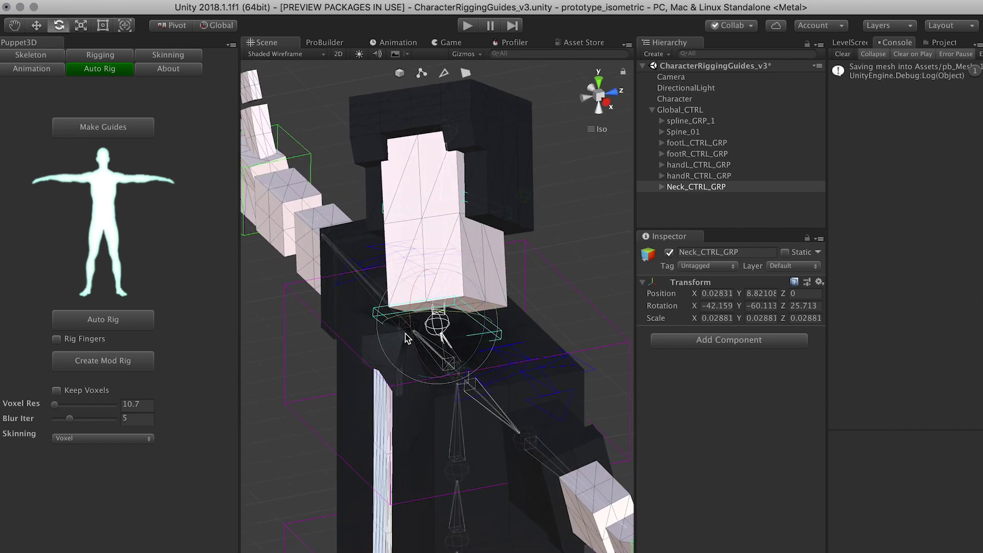
pyautogui.press('super+z')
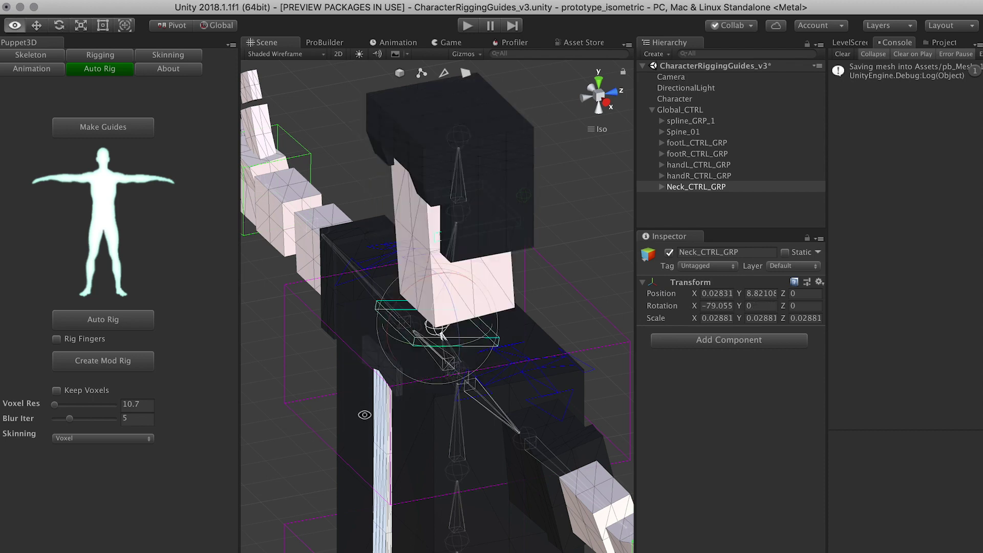
# - Expand Neck_CTRL_GRP and its Neck_CTRL child, and select Head_CTRL_GRP
pyautogui.keyDown('alt'); pyautogui.moveTo(364, 415); pyautogui.dragTo(545, 273); pyautogui.keyUp('alt')
pyautogui.click(665, 187)
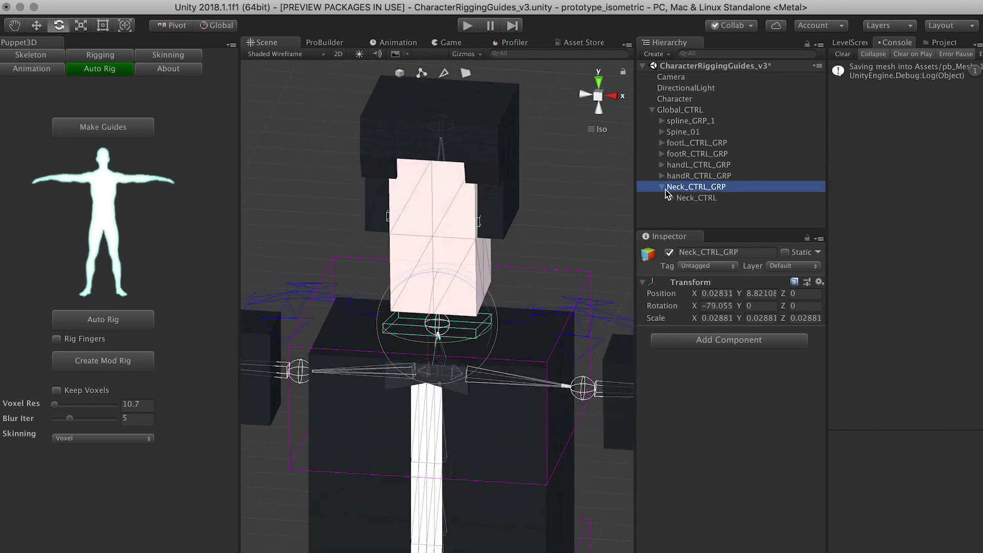
pyautogui.click(672, 198)
pyautogui.click(696, 209)
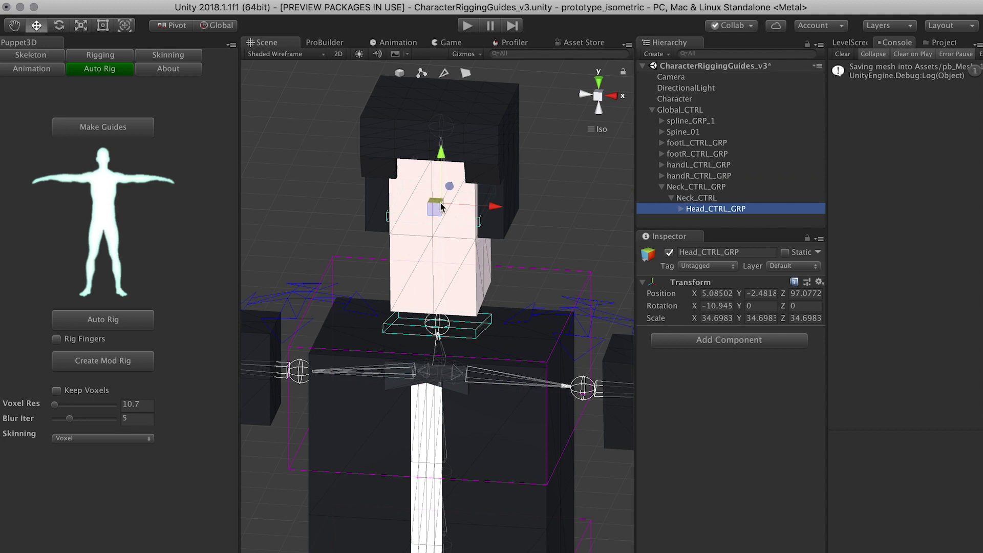
# - Test turning the head with Head_CTRL_GRP to about 28.5 and -20 degrees about Z, and undo the rotations
pyautogui.moveTo(451, 219); pyautogui.dragTo(400, 222)
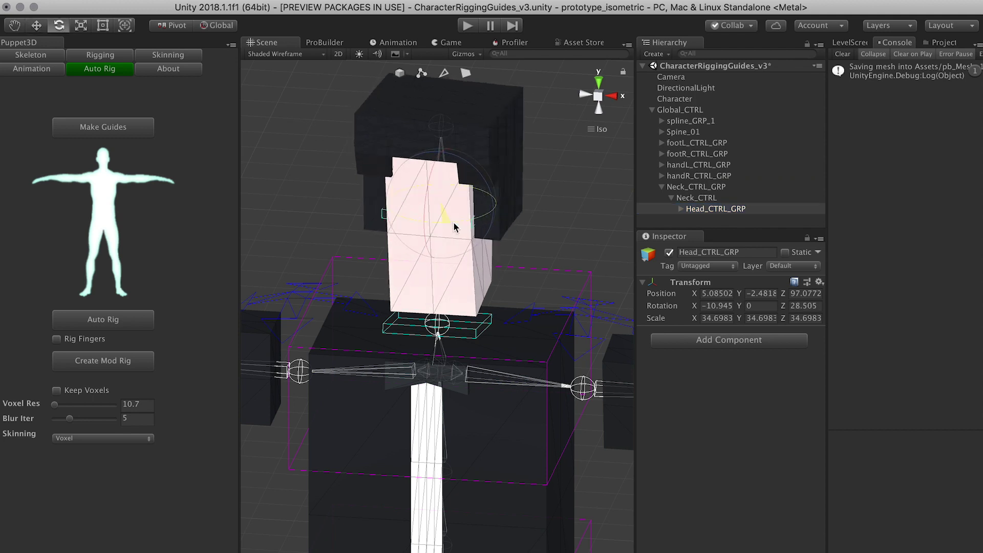
pyautogui.moveTo(454, 227); pyautogui.dragTo(488, 224)
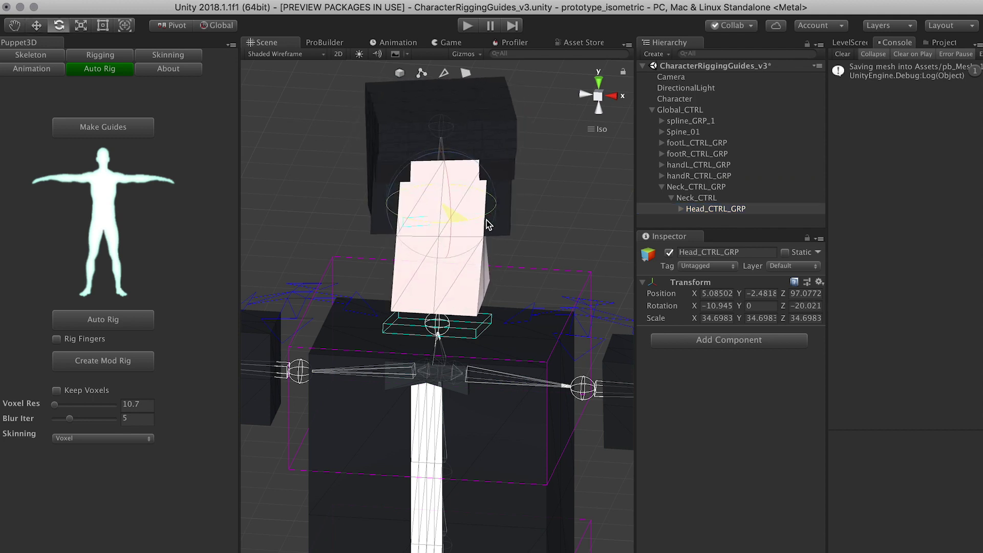
pyautogui.press('super+z')
pyautogui.moveTo(431, 186); pyautogui.dragTo(407, 209)
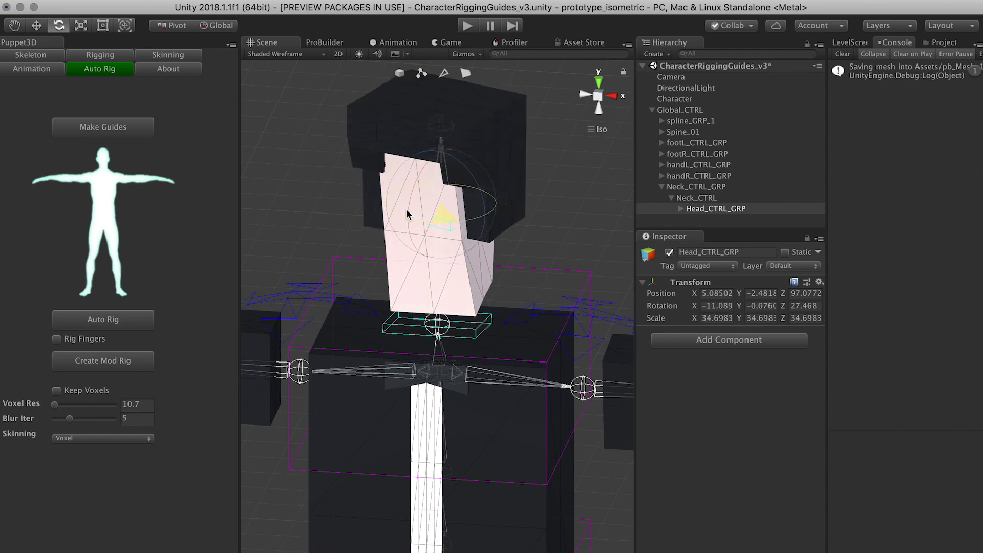
pyautogui.press('super+z')
# - Collapse Neck_CTRL_GRP and expand spline_GRP_1 to reach the spine control groups
pyautogui.scroll(-5, 407, 209)
pyautogui.keyDown('alt'); pyautogui.moveTo(421, 380); pyautogui.dragTo(313, 389); pyautogui.keyUp('alt')
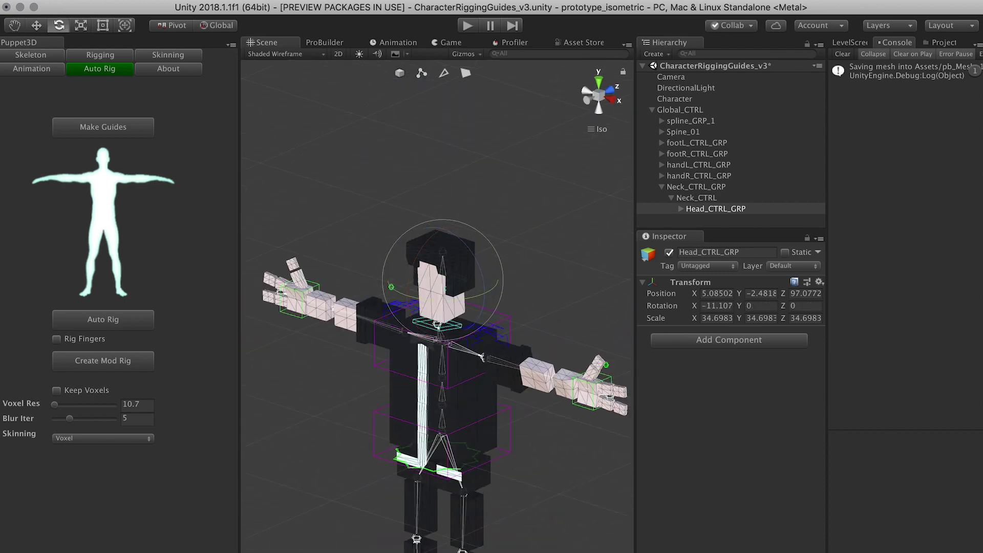
pyautogui.click(686, 186)
pyautogui.click(662, 188)
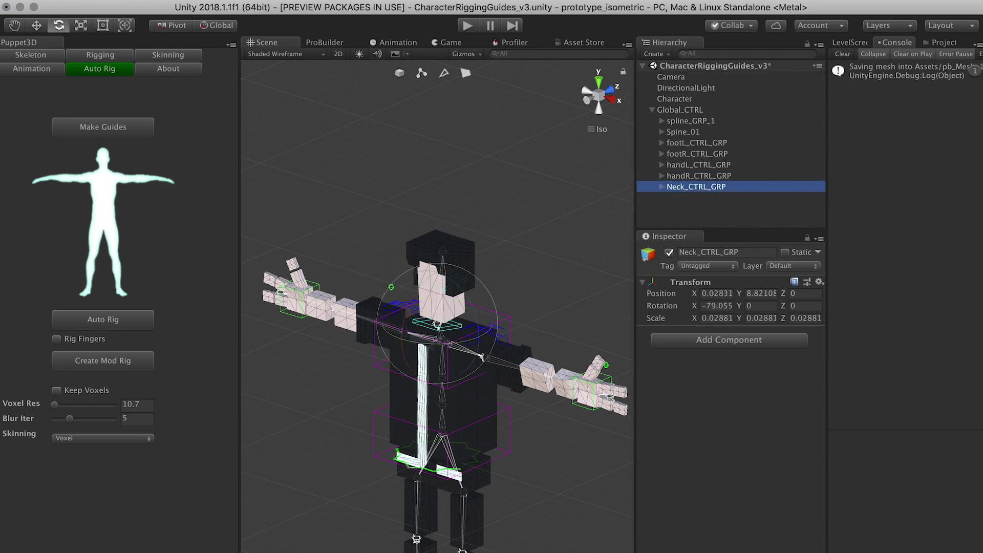
pyautogui.click(662, 132)
pyautogui.click(662, 132)
pyautogui.click(662, 120)
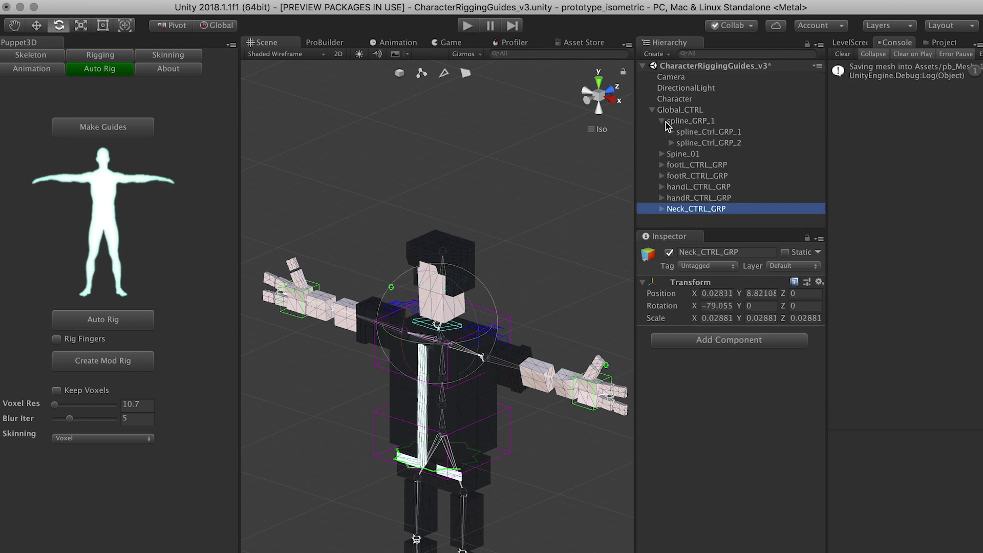
# - Test the hips by moving spline_Ctrl_GRP_1 and rotating it about Y to about -16.9, undoing the changes
pyautogui.click(687, 132)
pyautogui.press('f')
pyautogui.press('w')
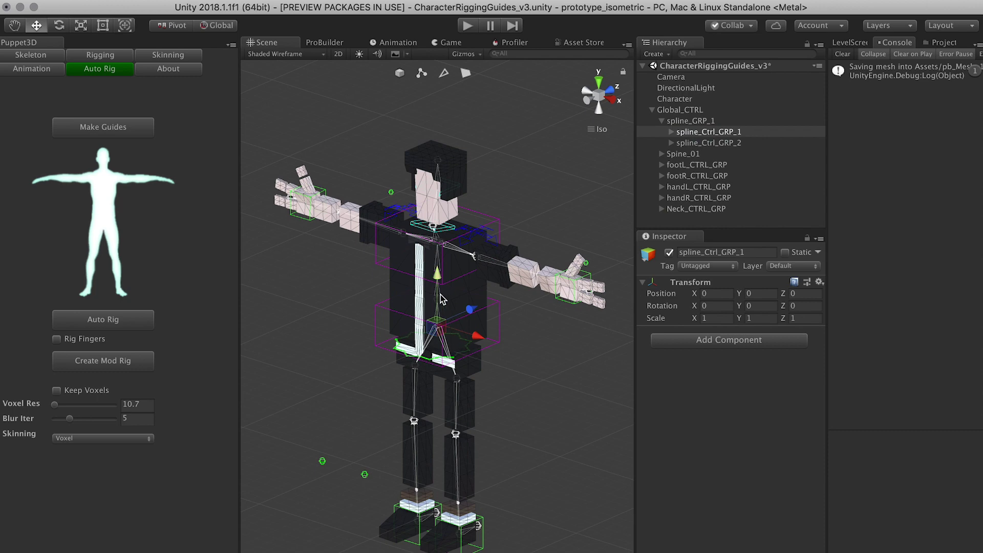
pyautogui.moveTo(442, 299); pyautogui.dragTo(485, 349)
pyautogui.press('super+z')
pyautogui.press('e')
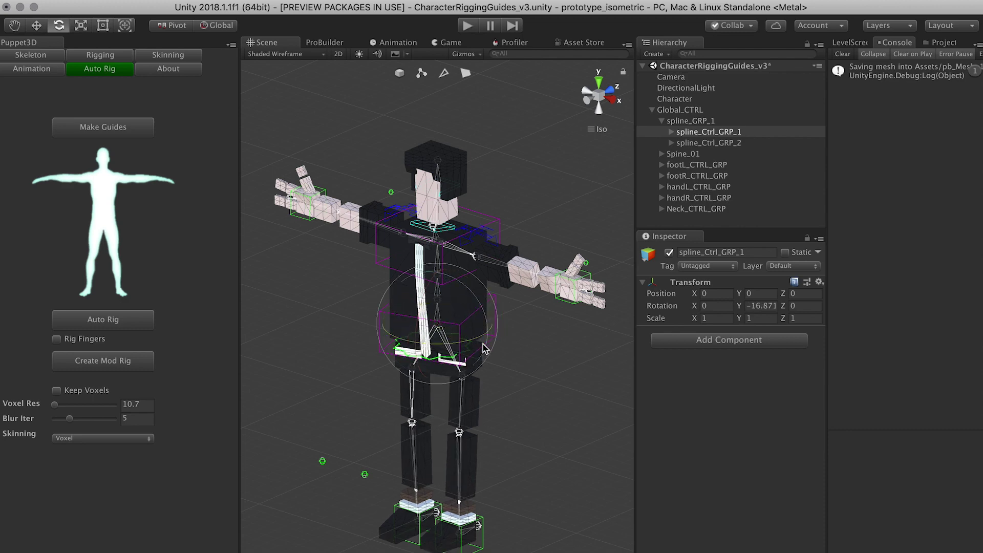
# - Test the upper body by rotating spline_Ctrl_GRP_2, and undo the rotation
pyautogui.click(701, 143)
pyautogui.moveTo(440, 271); pyautogui.dragTo(495, 248)
pyautogui.press('super+z')
pyautogui.scroll(2, 526, 211)
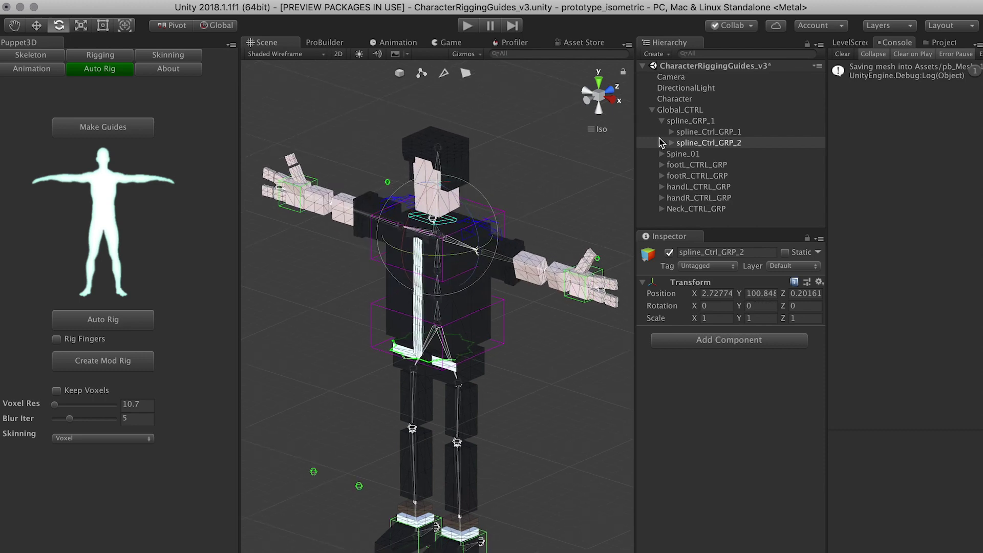
# - Collapse spline_GRP_1 and bring up Puppet3D's Skinning options for the rigged character
pyautogui.click(662, 121)
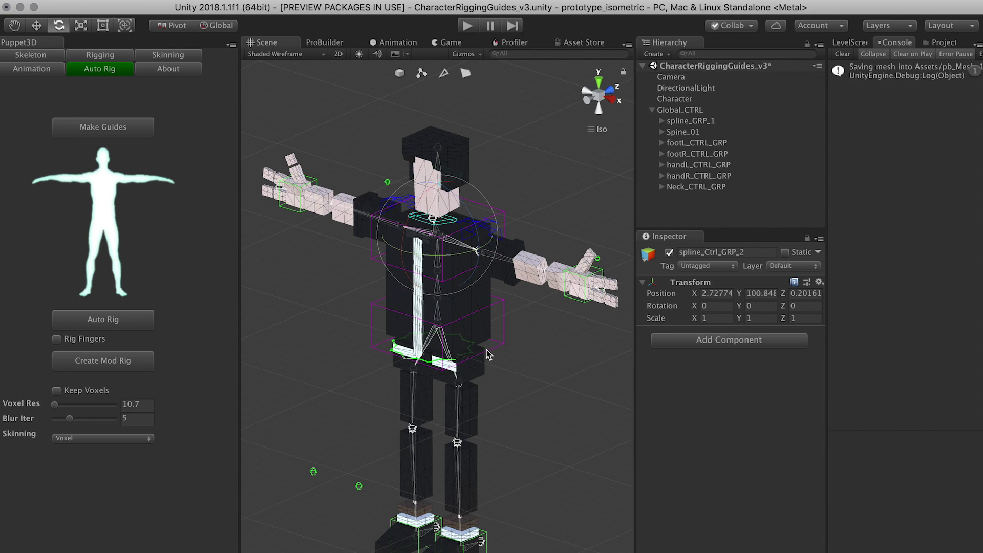
pyautogui.keyDown('alt'); pyautogui.moveTo(398, 376); pyautogui.dragTo(378, 339); pyautogui.keyUp('alt')
pyautogui.click(148, 55)
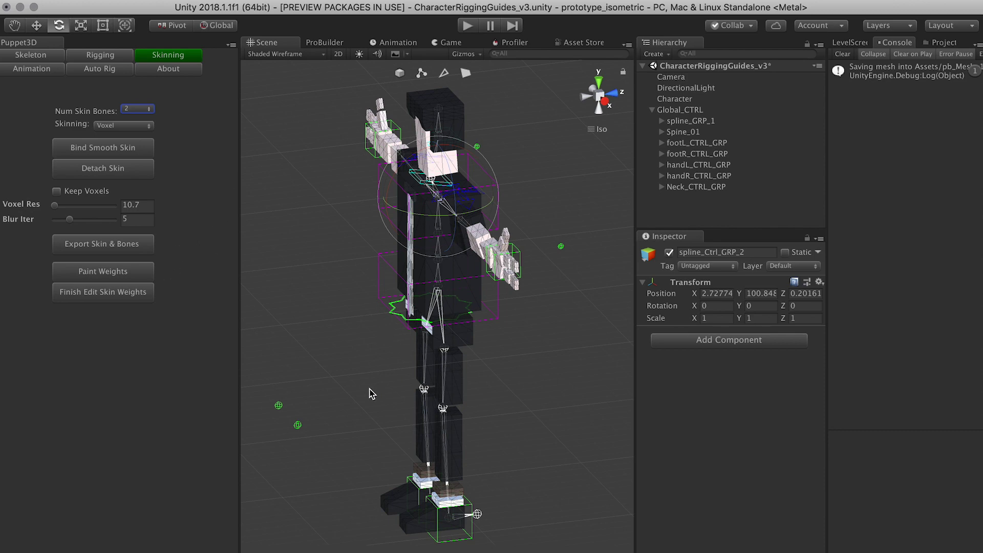
pyautogui.keyDown('alt'); pyautogui.moveTo(371, 393); pyautogui.dragTo(471, 357); pyautogui.keyUp('alt')
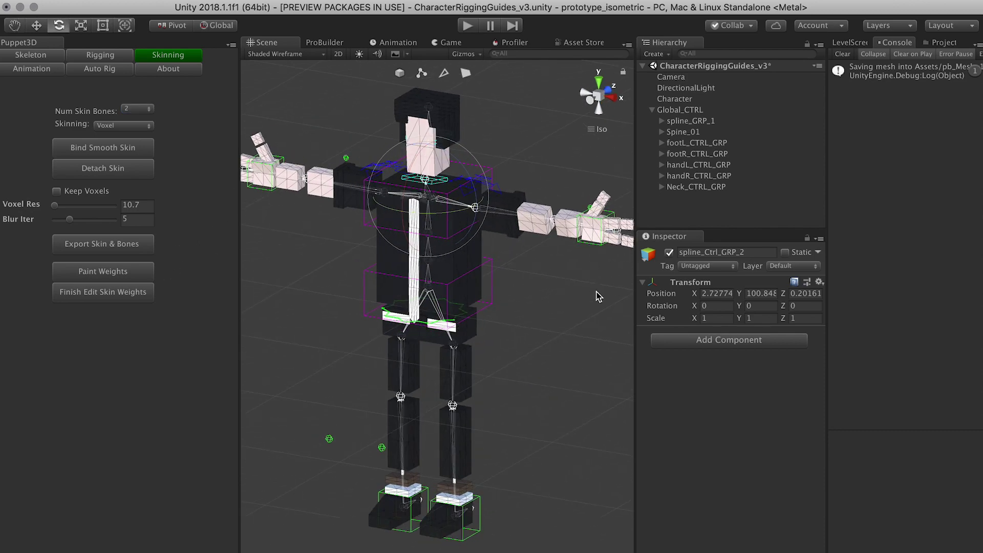
pyautogui.keyDown('alt'); pyautogui.keyDown('super'); pyautogui.moveTo(546, 316); pyautogui.dragTo(555, 309); pyautogui.keyUp('super'); pyautogui.keyUp('alt')
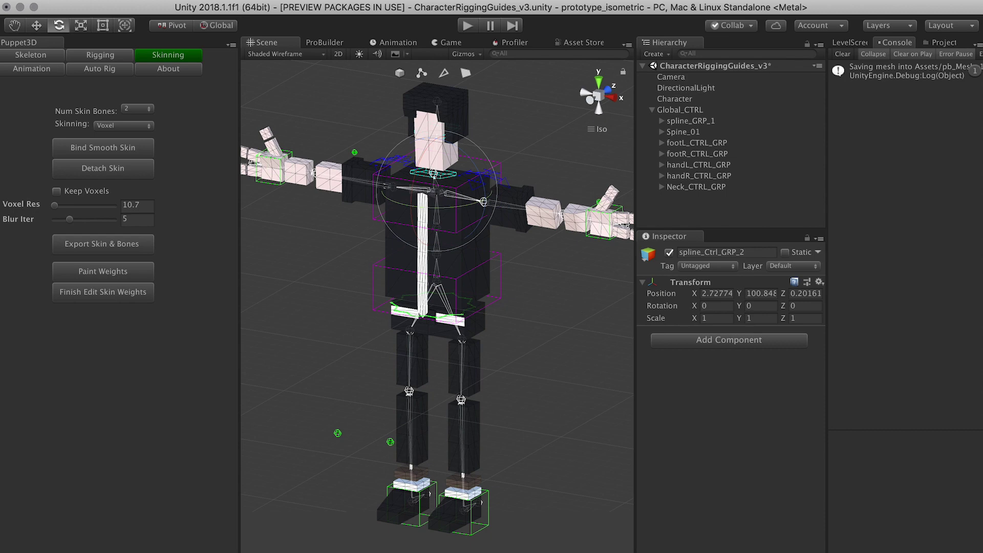